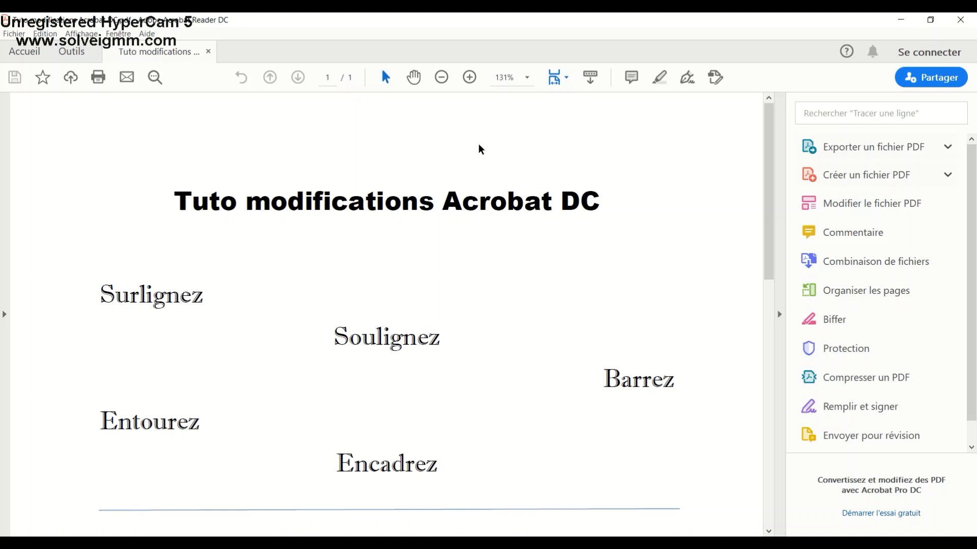
Zoom the document out to 100%, open the Commentaire tools and hide the comments list.
left_click(446, 84)
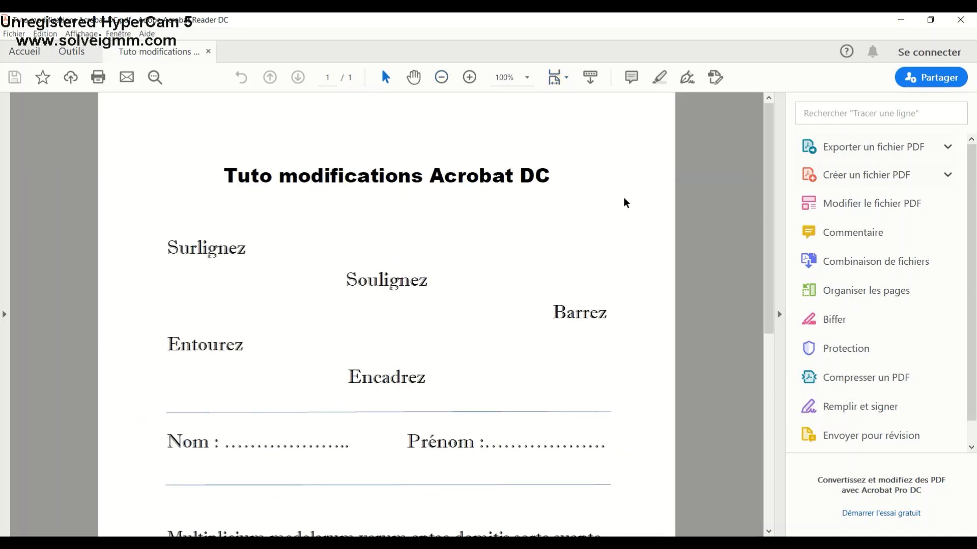
left_click(845, 237)
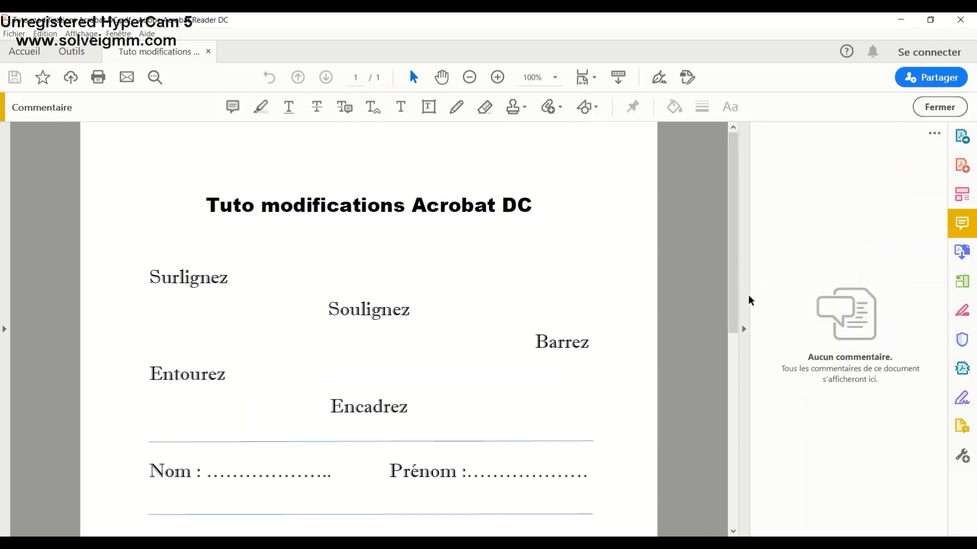
left_click(744, 329)
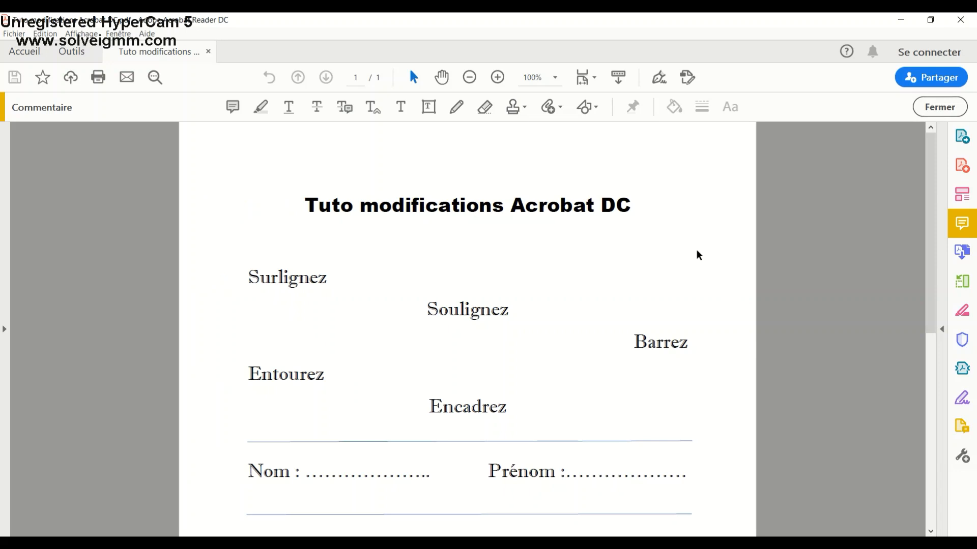
Adjust the yellow highlighter's opacity and highlight the word "Surlignez" with it.
left_click(266, 109)
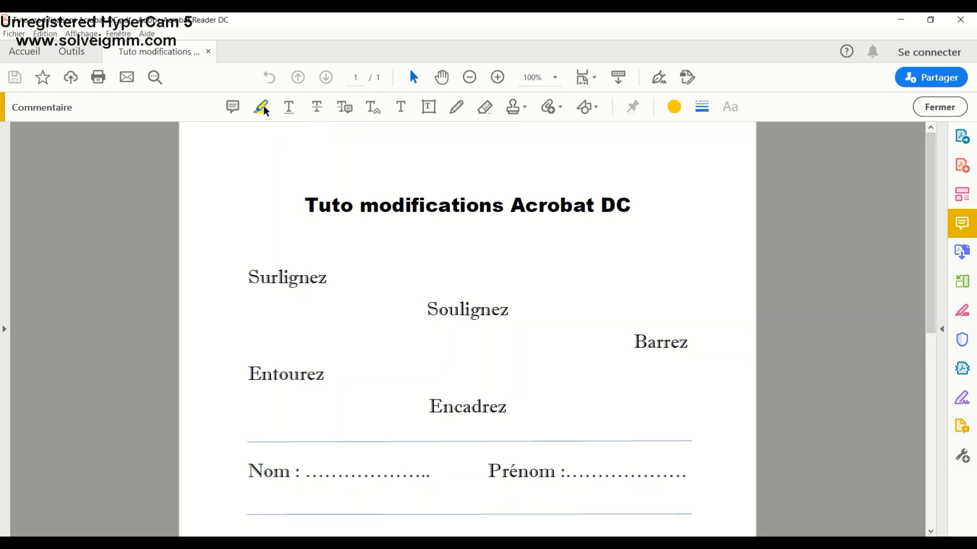
left_click(675, 108)
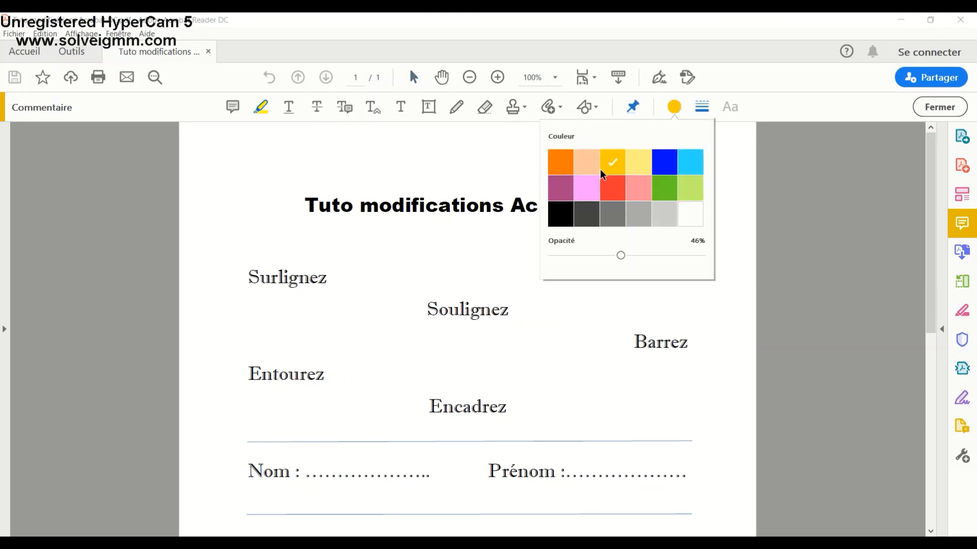
left_click_drag(619, 260, 630, 255)
left_click(671, 109)
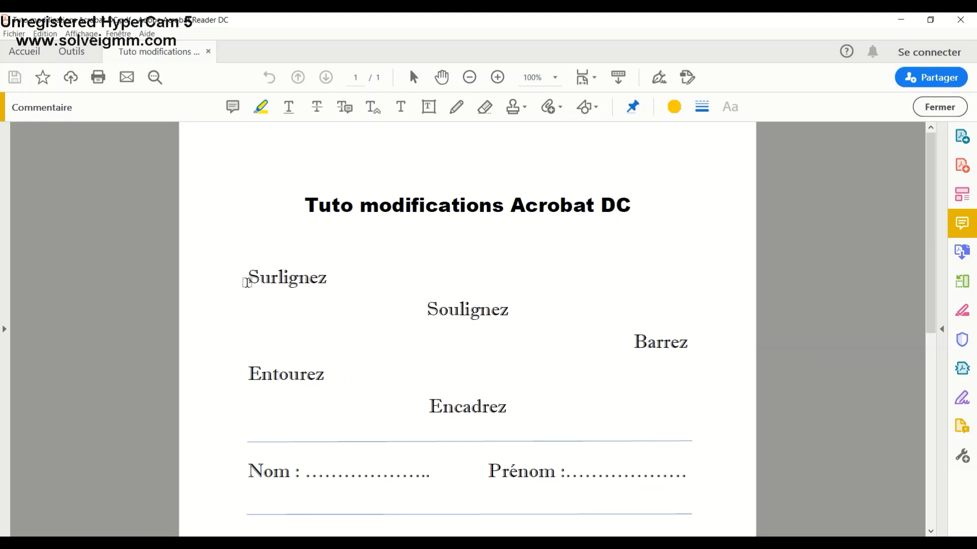
left_click_drag(247, 279, 332, 279)
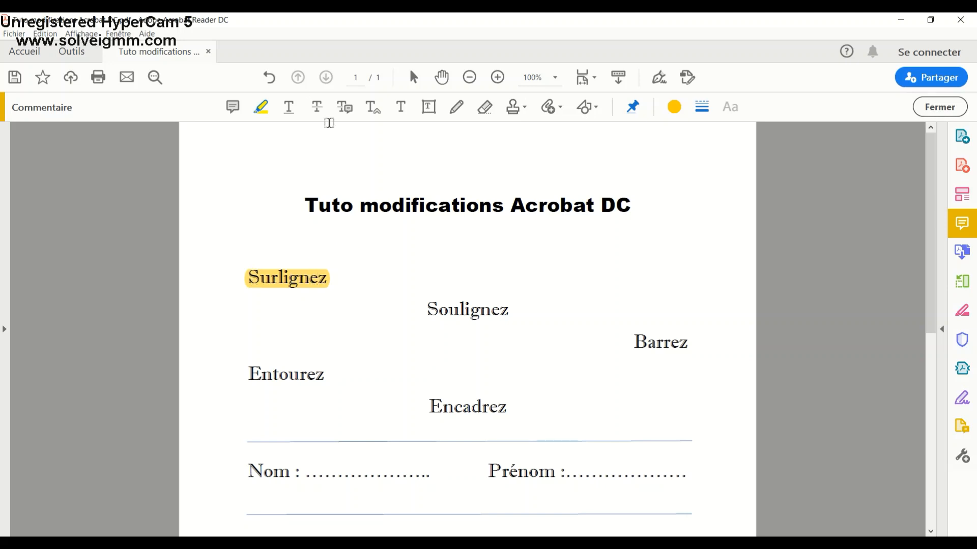
Delete the highlight on "Surlignez" and highlight the word again in yellow.
right_click(302, 279)
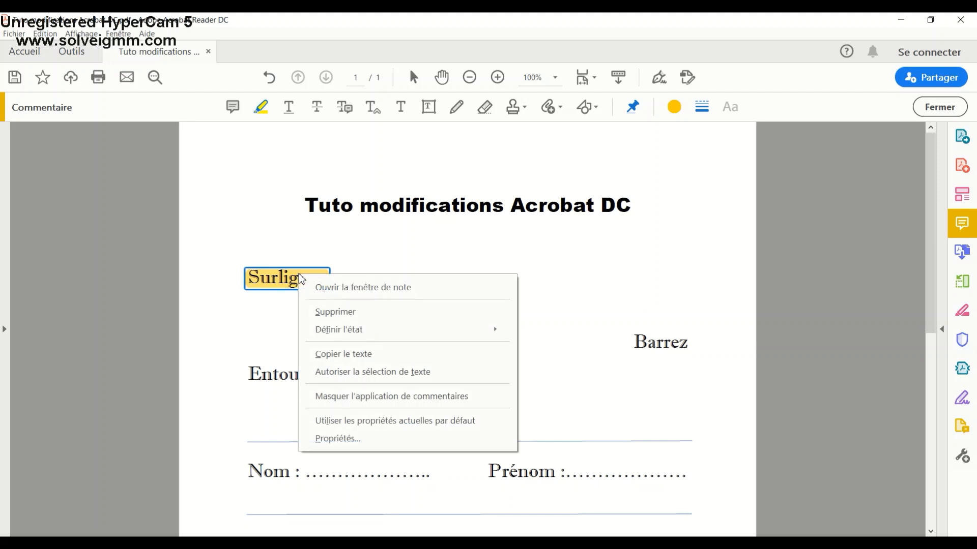
left_click(340, 312)
left_click_drag(252, 278, 329, 270)
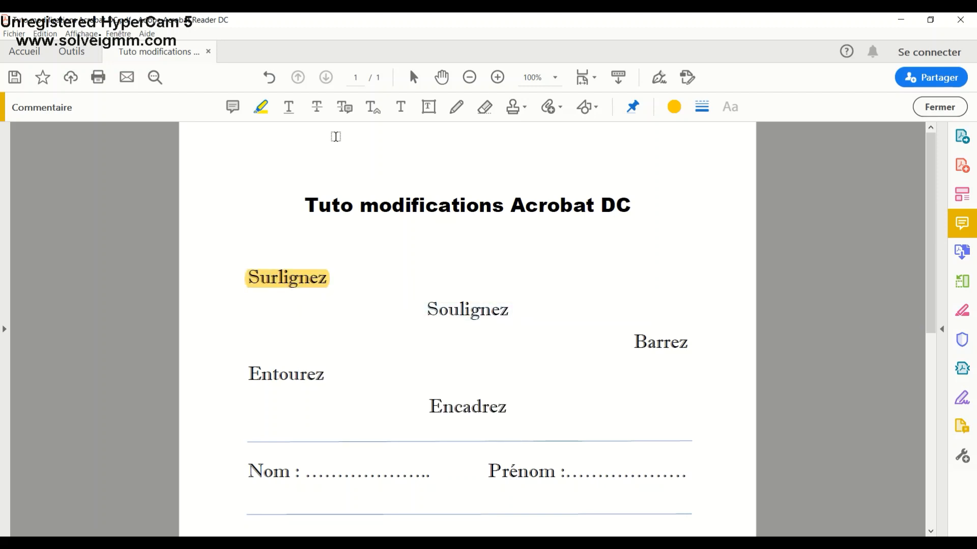
Underline the word "Soulignez" in red.
left_click(292, 111)
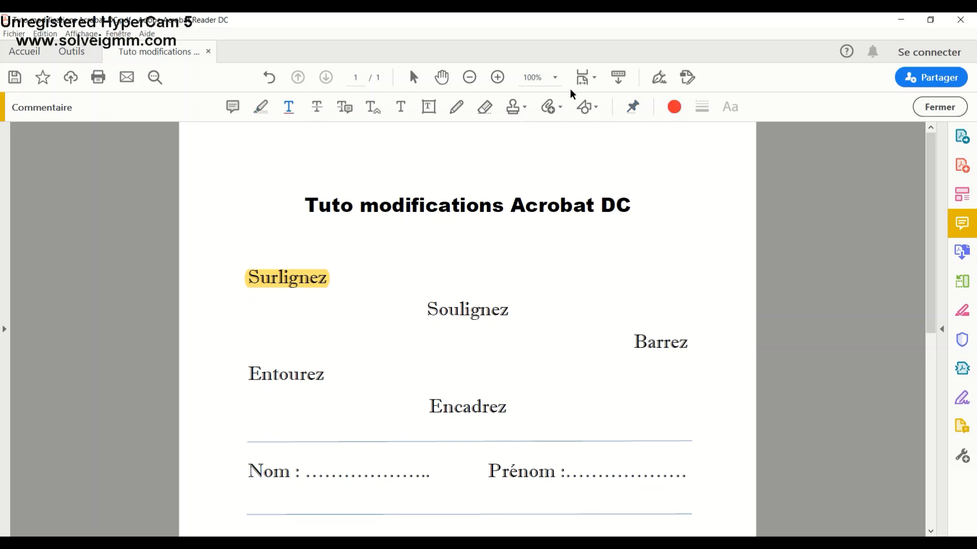
left_click(676, 106)
left_click_drag(427, 308, 511, 296)
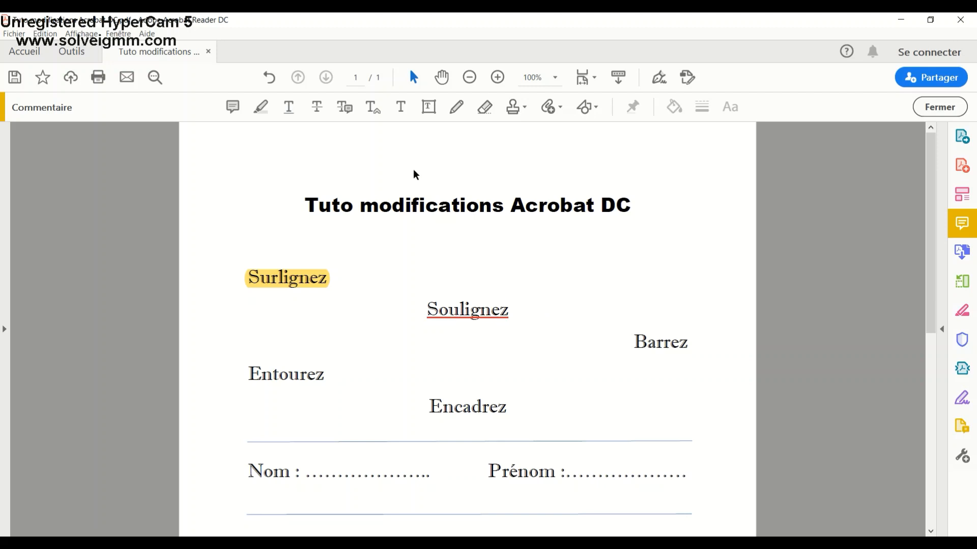
Set the strikethrough colour to dark blue and strike through the word "Barrez".
left_click(318, 109)
left_click(675, 108)
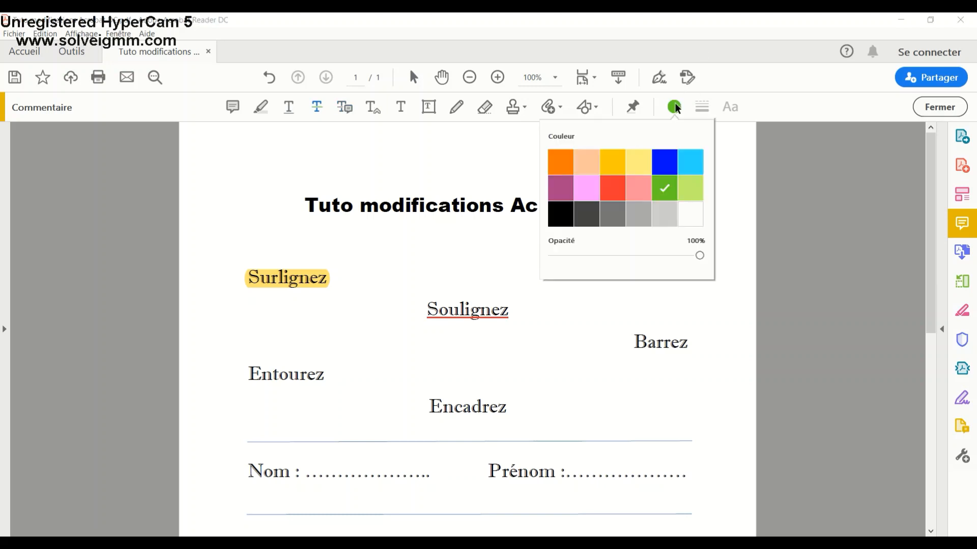
left_click(668, 168)
left_click_drag(632, 340, 689, 341)
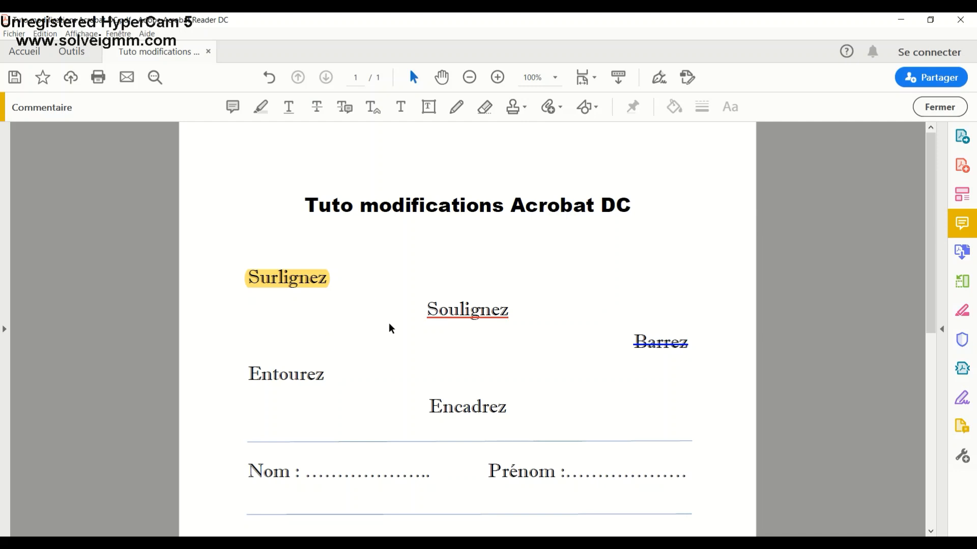
Try a freehand red pencil outline around the word "Entourez" and undo it.
left_click(457, 107)
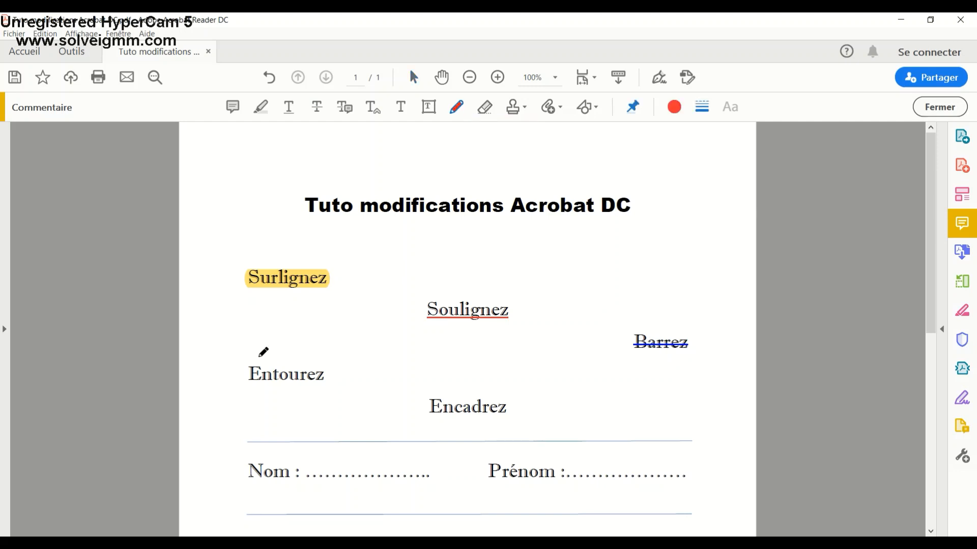
mouse_move(268, 356)
left_mouse_down()
mouse_move(246, 362)
mouse_move(287, 377)
mouse_move(333, 373)
mouse_move(268, 352)
left_mouse_up()
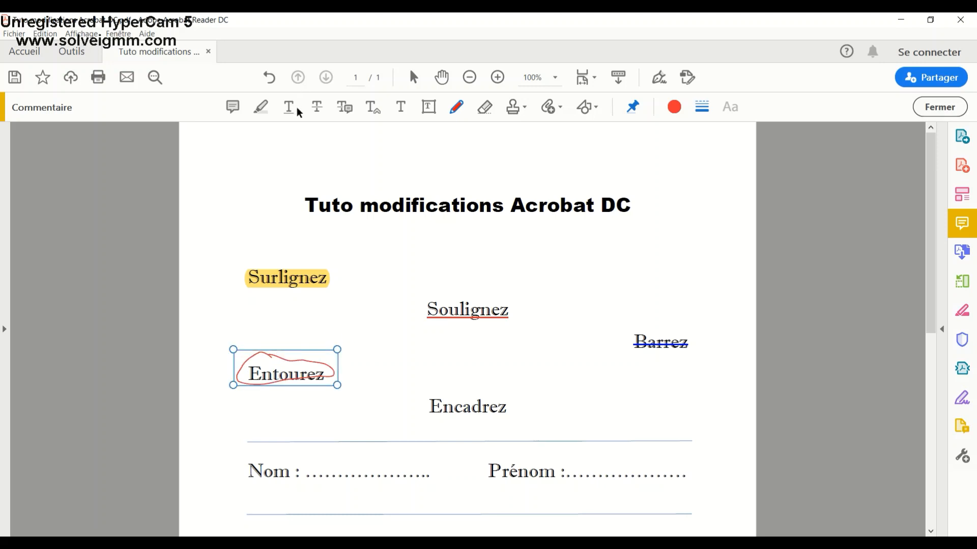
left_click(273, 78)
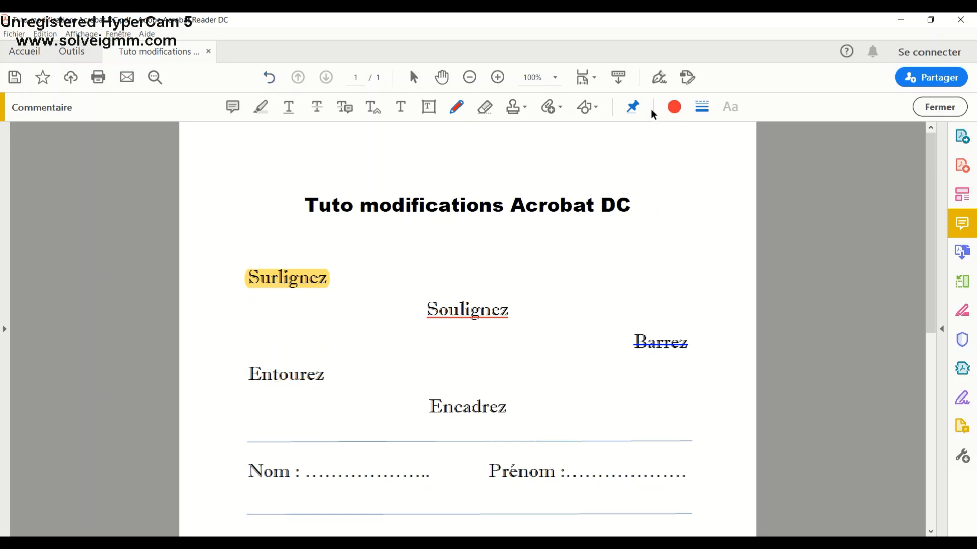
Draw an ellipse with a red outline around the word "Entourez".
left_click(596, 106)
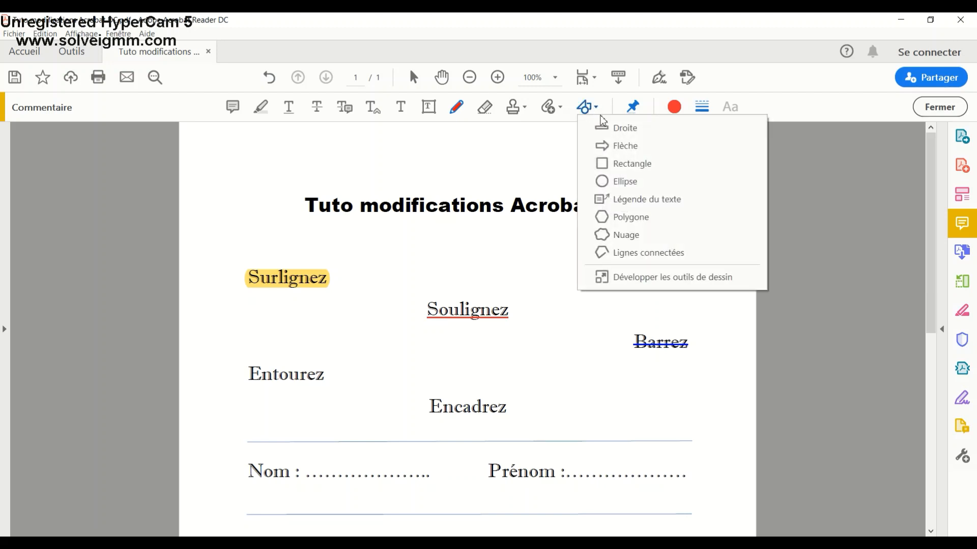
left_click(612, 182)
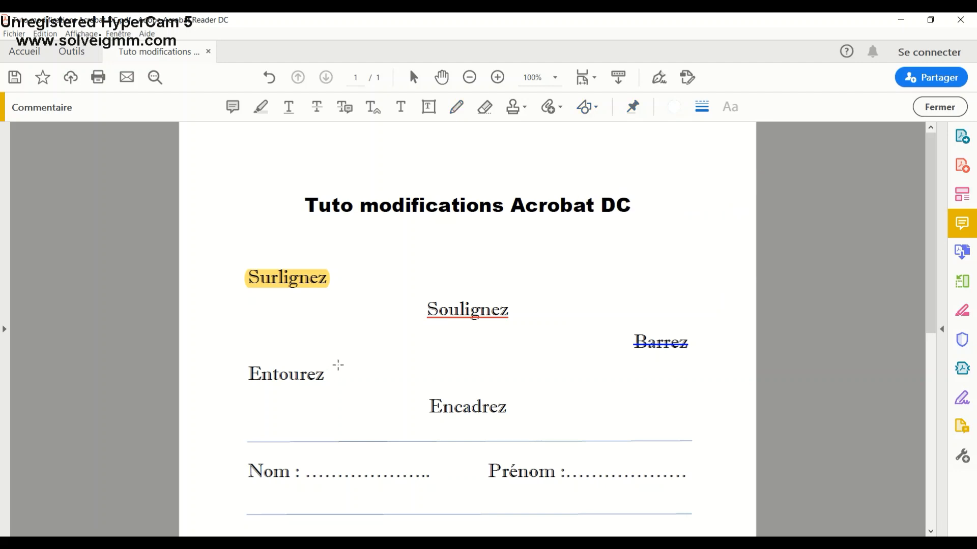
left_click_drag(338, 365, 231, 386)
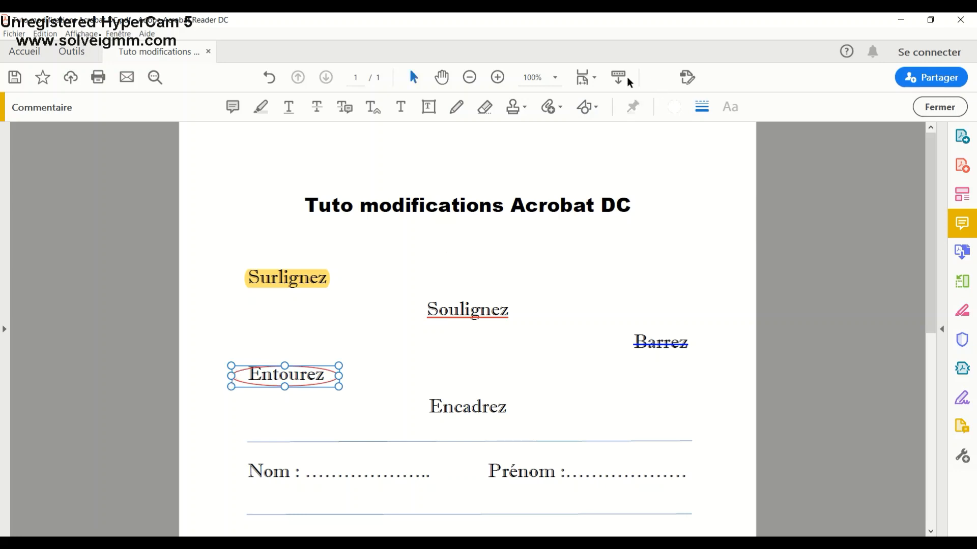
Draw a blue-filled rectangle over the word "Encadrez" and set its opacity to 37%.
left_click(599, 112)
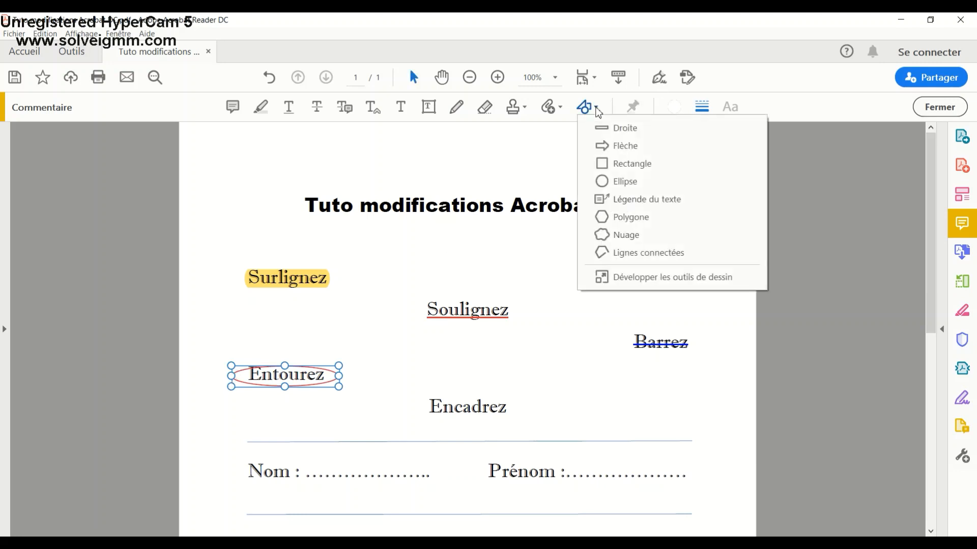
left_click(618, 162)
left_click_drag(425, 391, 508, 417)
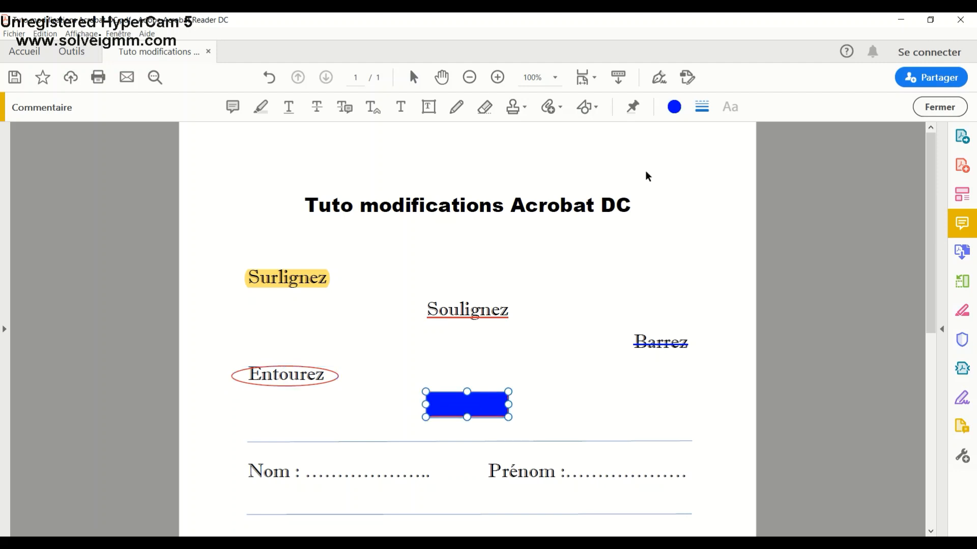
left_click(674, 107)
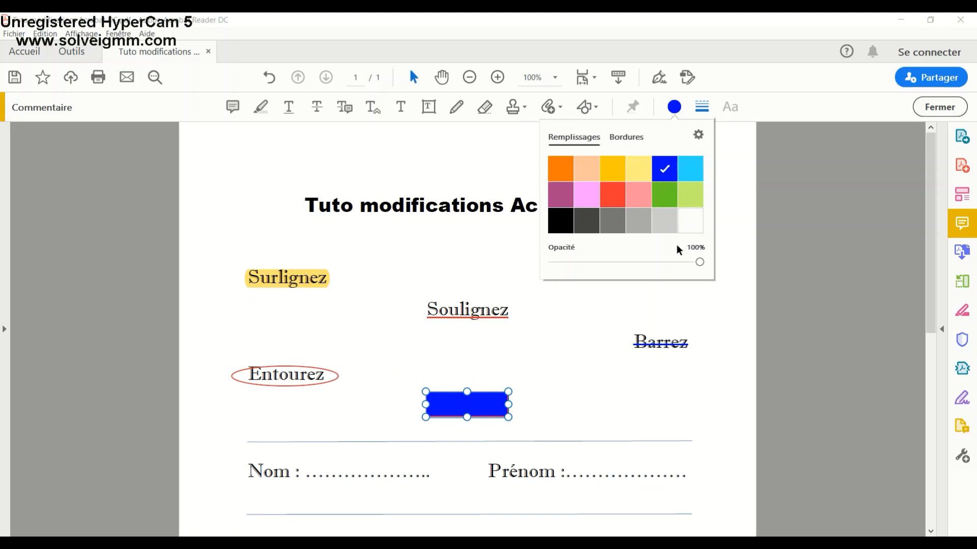
left_click_drag(701, 263, 607, 262)
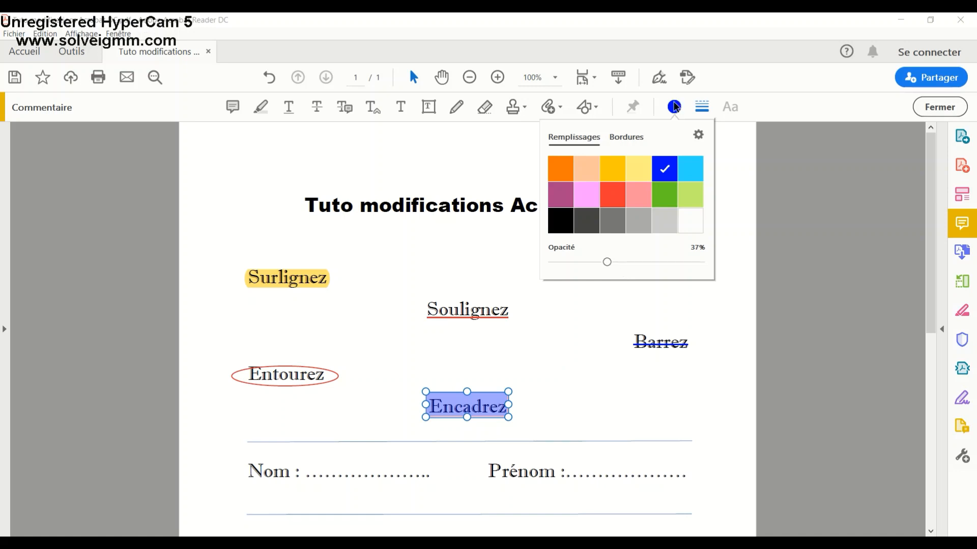
left_click(563, 362)
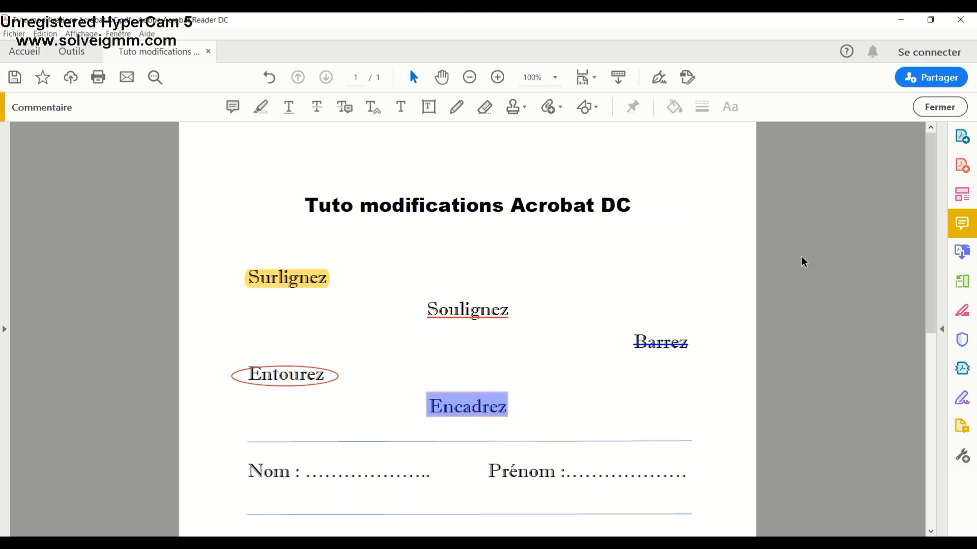
Add the text comment "Votre nom" on the dotted line after "Nom :".
left_click_drag(927, 163, 910, 219)
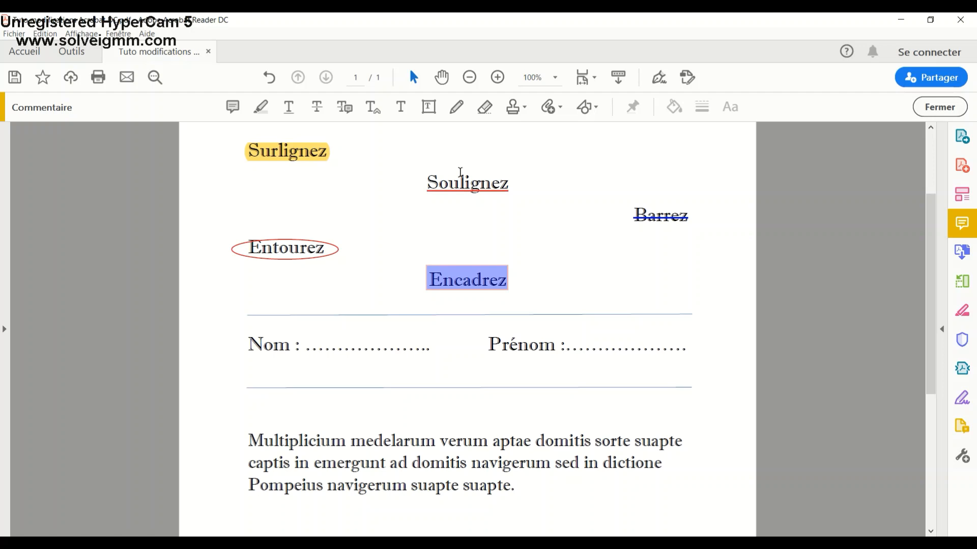
left_click(402, 108)
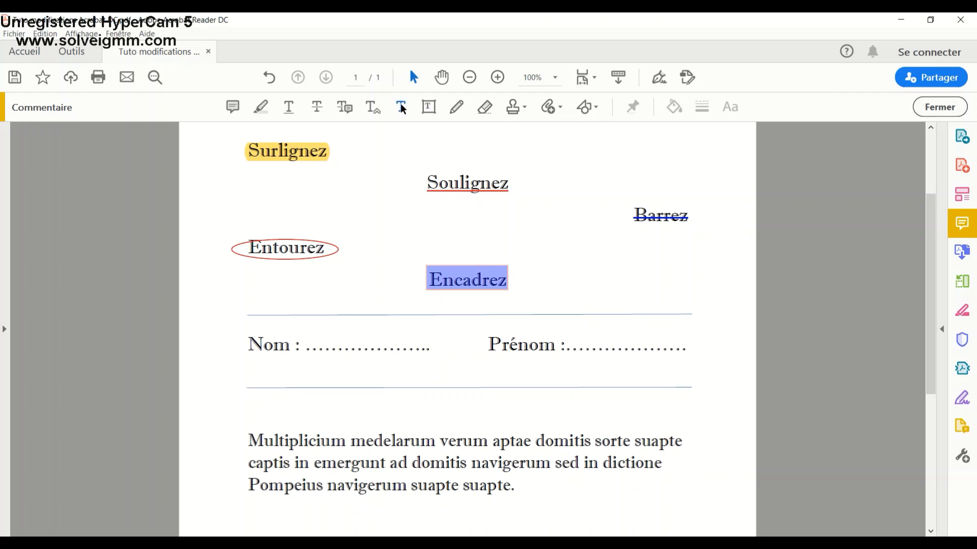
left_click(310, 343)
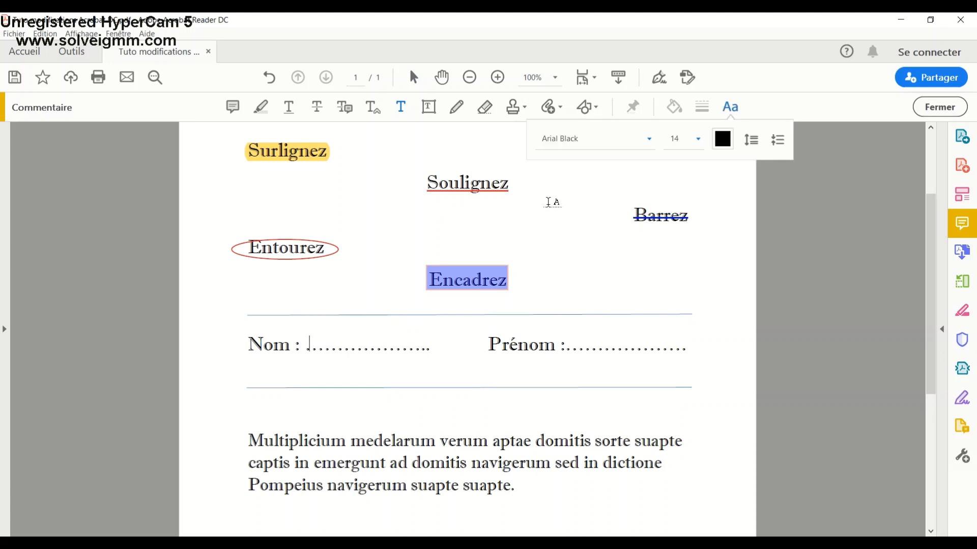
type("Votre nom")
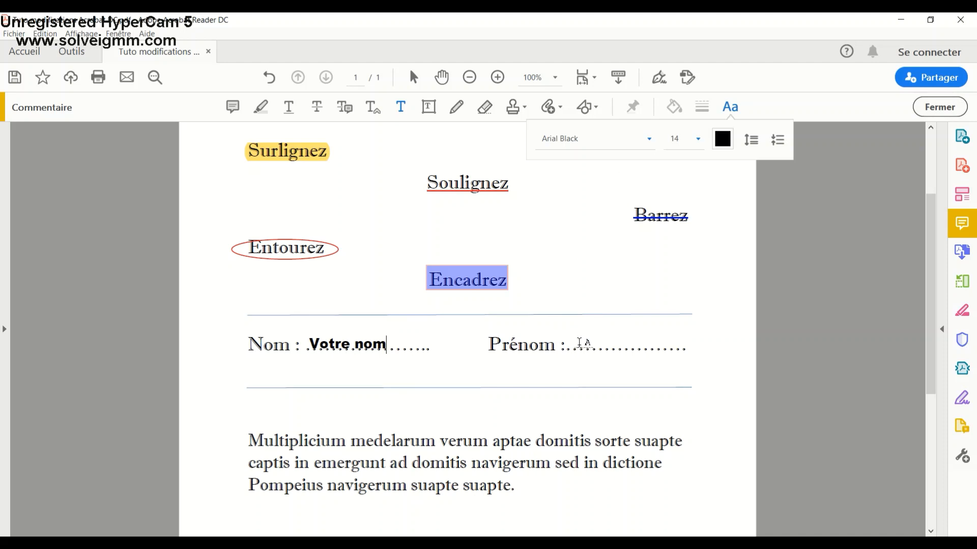
Add the text comment "Votre prénom" on the dotted line after "Prénom :" in red Helvetica, size 20.
left_click(580, 343)
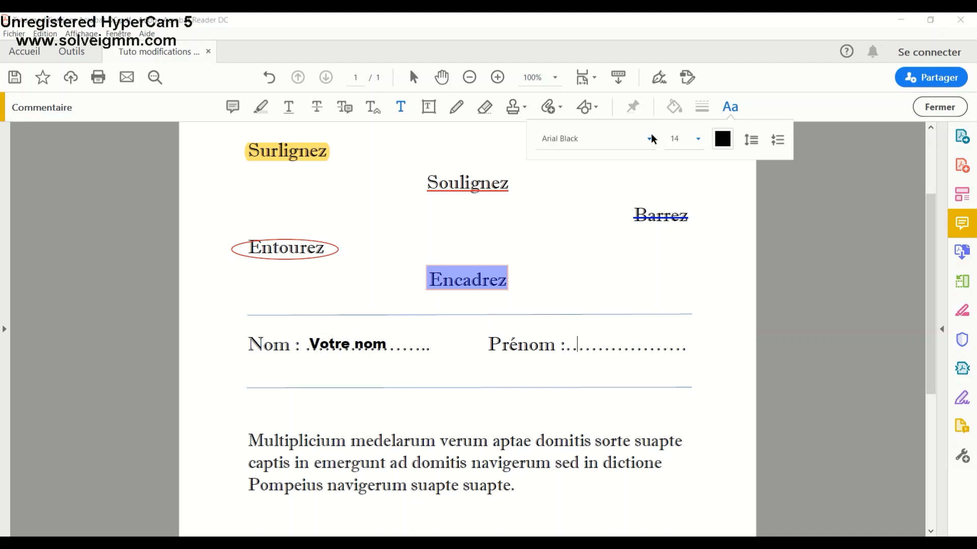
left_click(648, 136)
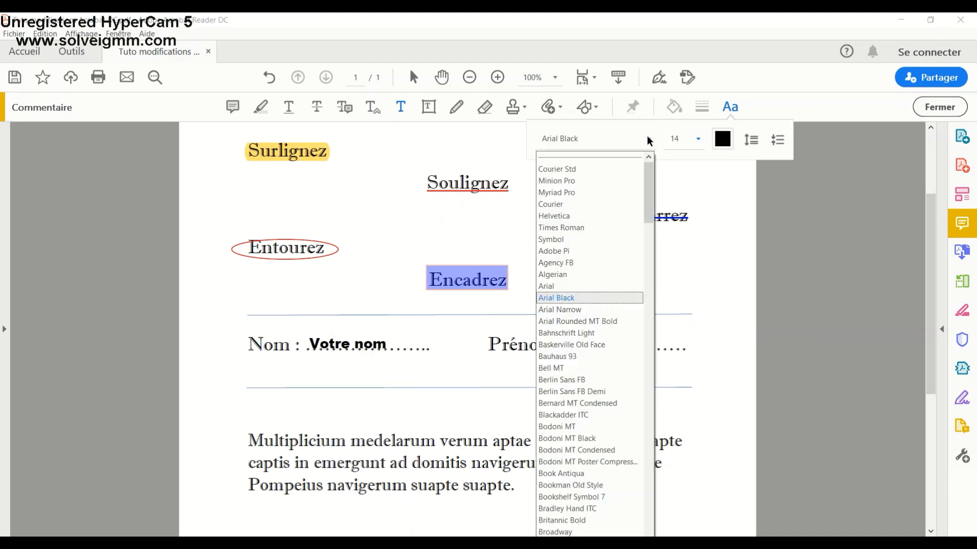
left_click(583, 217)
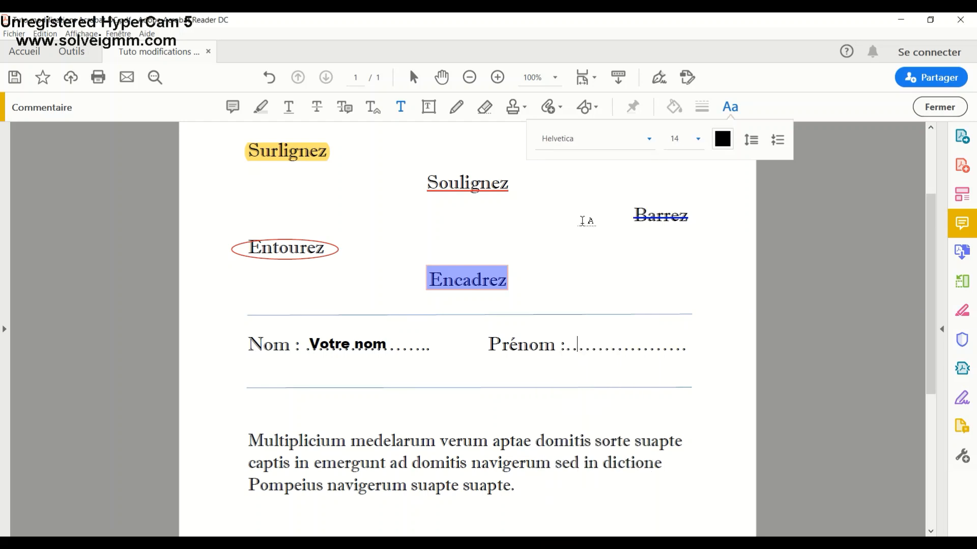
left_click(697, 139)
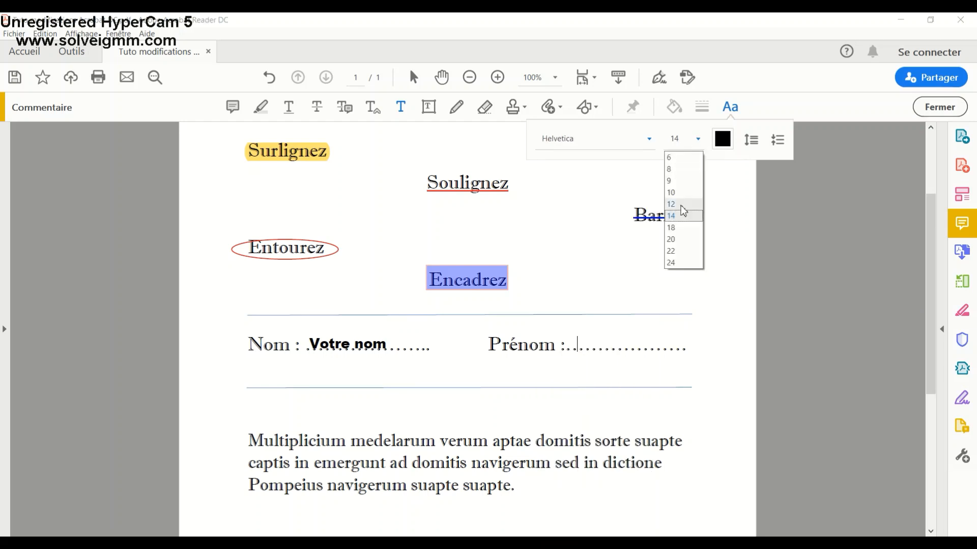
left_click(676, 239)
left_click(723, 139)
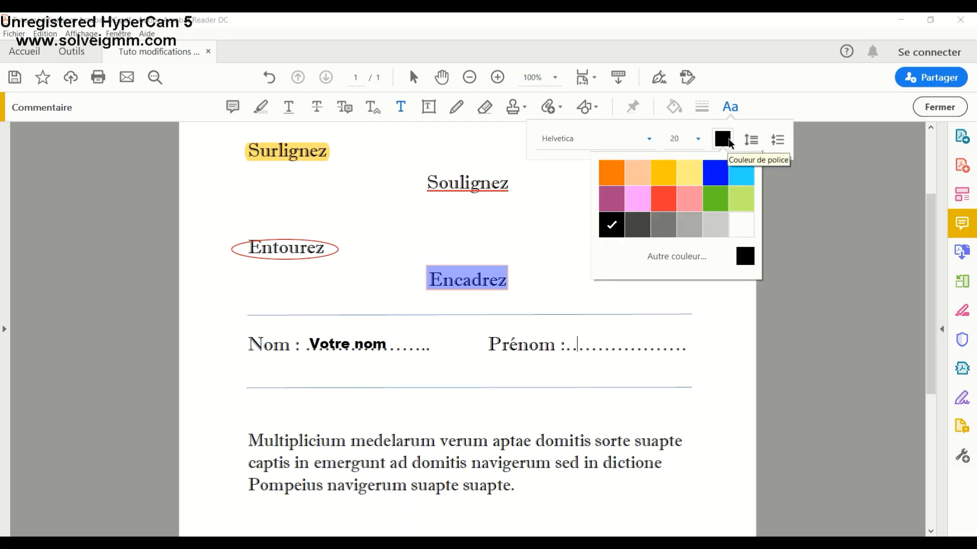
left_click(664, 199)
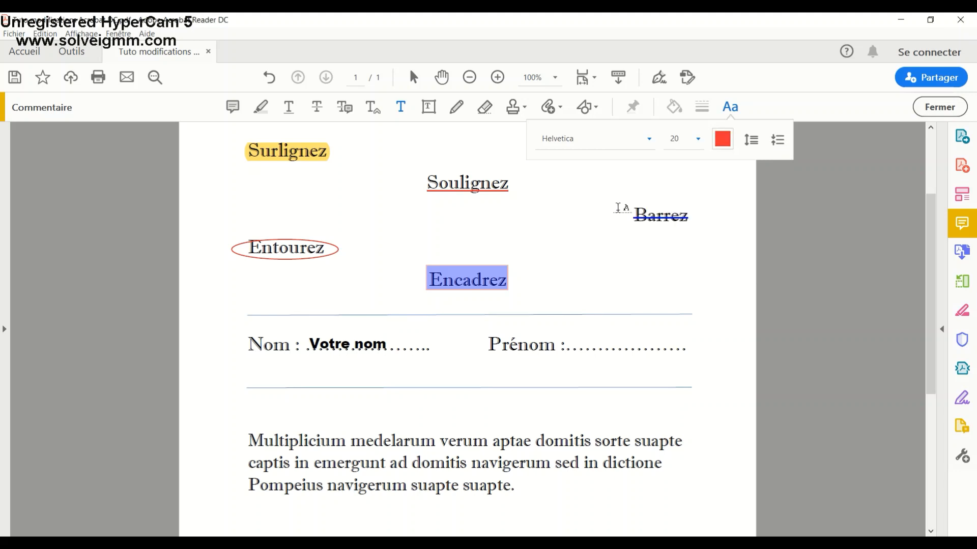
type("Votre prénom")
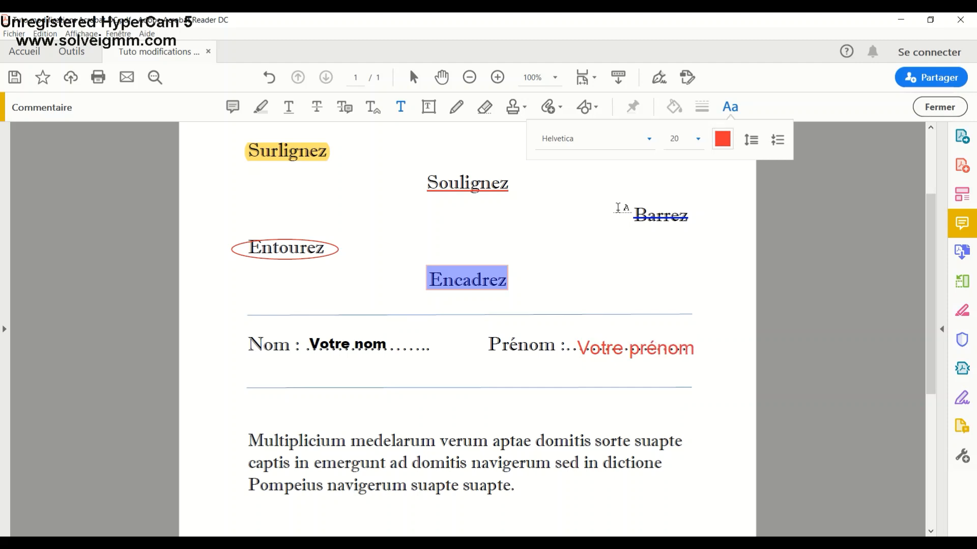
Add a red-bordered text box reading "Retrait" just above the start of the "Multiplicium" paragraph.
left_click(717, 341)
scroll(688, 310, "down", 2)
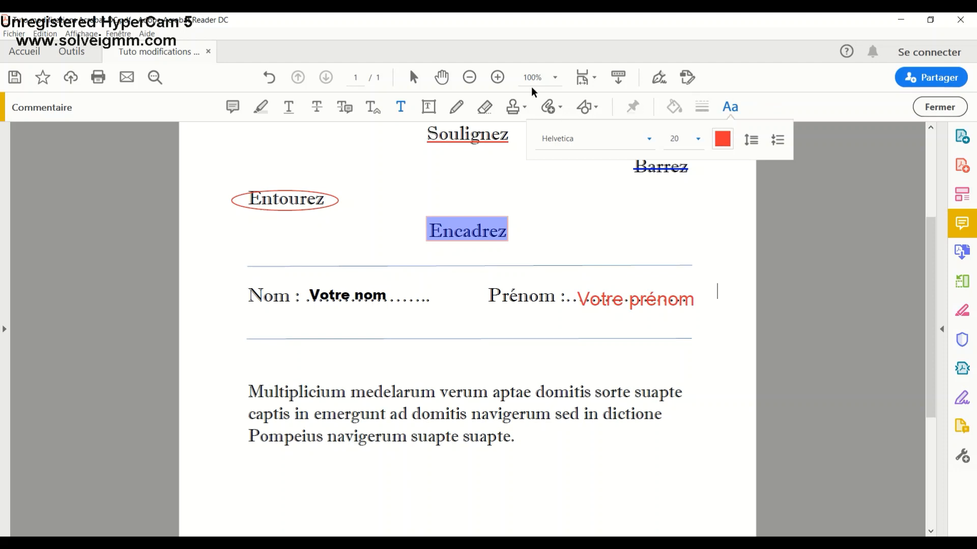
left_click(431, 108)
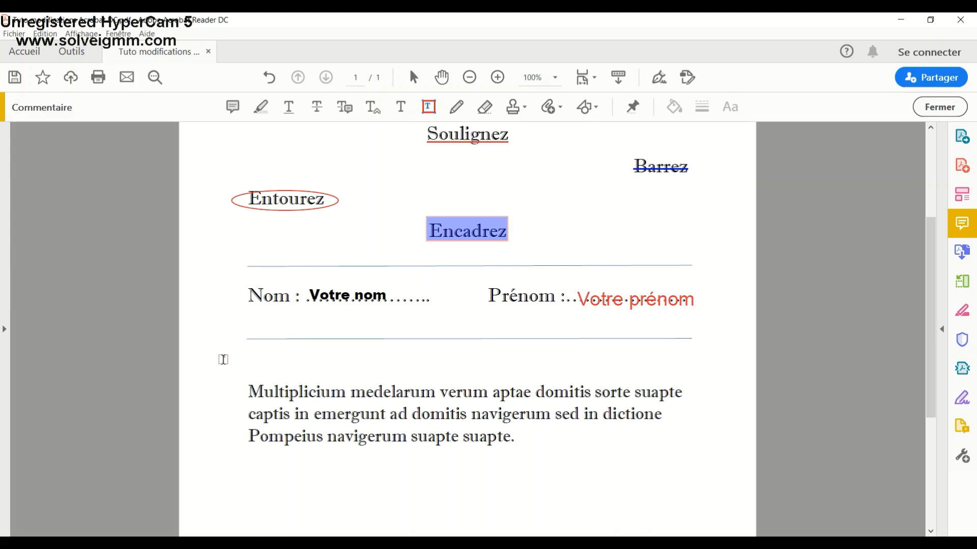
left_click_drag(223, 356, 347, 379)
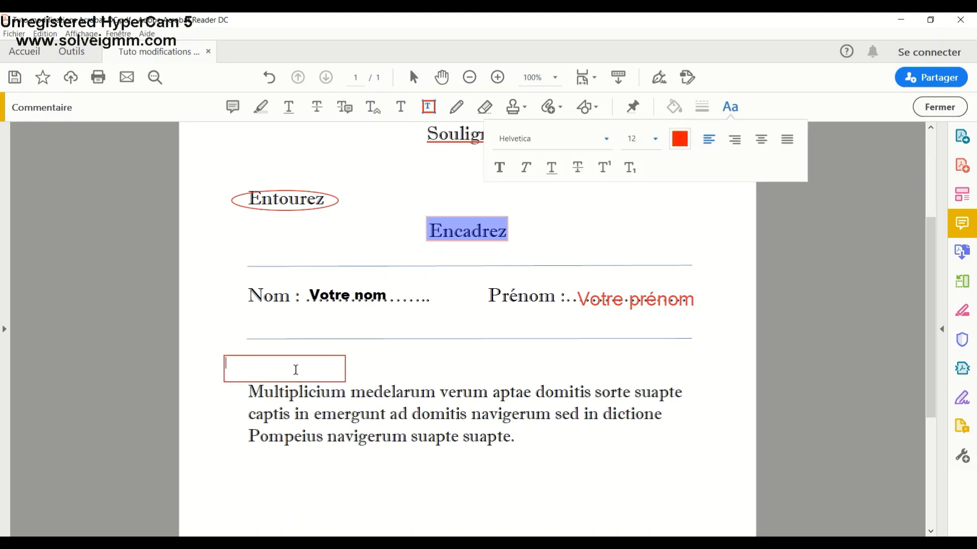
type("Retrait")
key("Return")
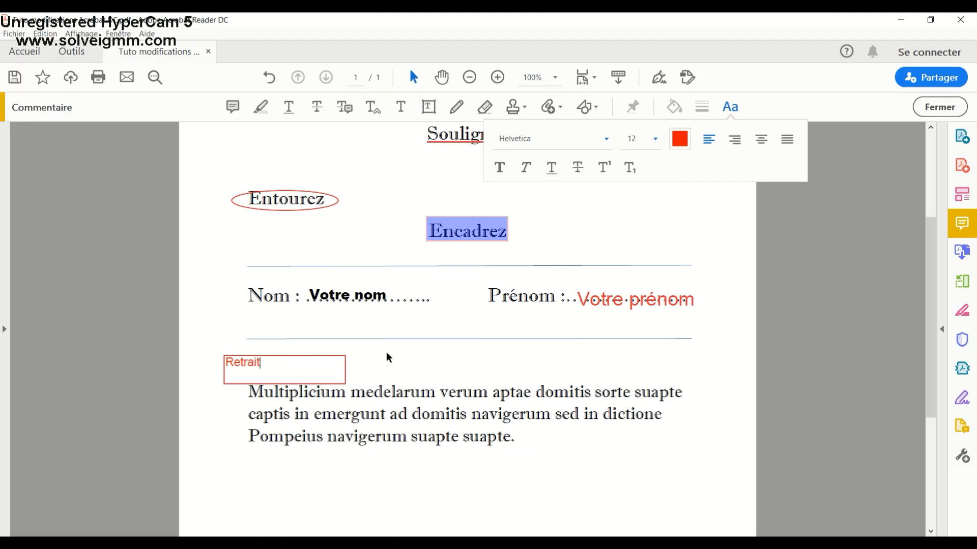
left_click(386, 364)
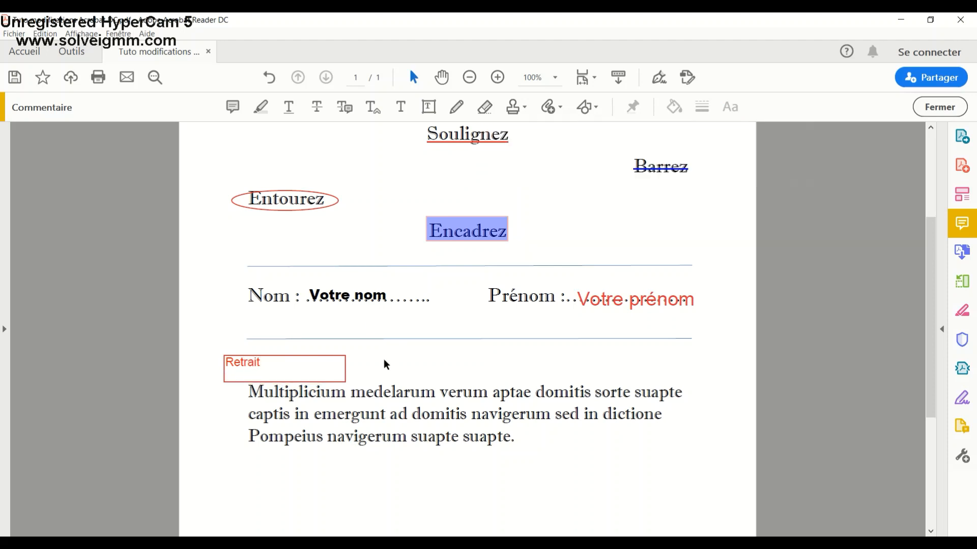
Shrink the "Retrait" text box to fit its word and draw a red freehand arrow from it to the paragraph's first word.
left_click(345, 382)
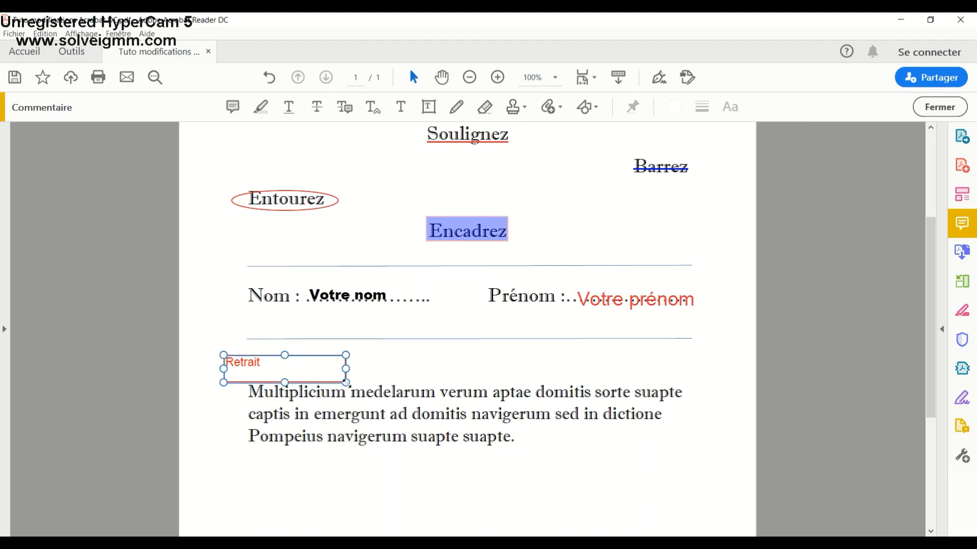
mouse_move(345, 383)
left_mouse_down()
mouse_move(257, 377)
mouse_move(227, 391)
mouse_move(239, 393)
mouse_move(243, 380)
mouse_move(250, 399)
left_mouse_up()
left_click(456, 107)
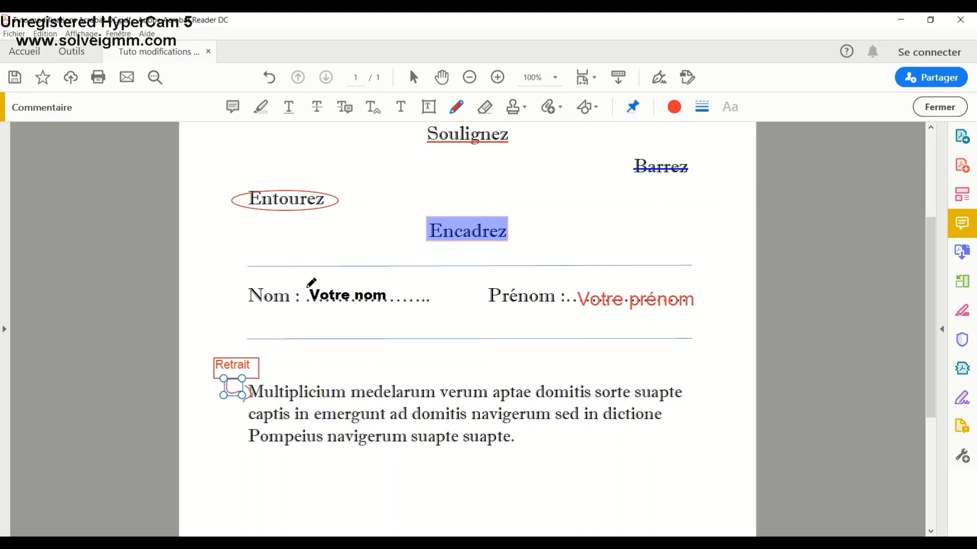
Add a red-bordered text box reading "Répétition" below the repeated words "suapte suapte" in the paragraph's last line.
left_click(432, 108)
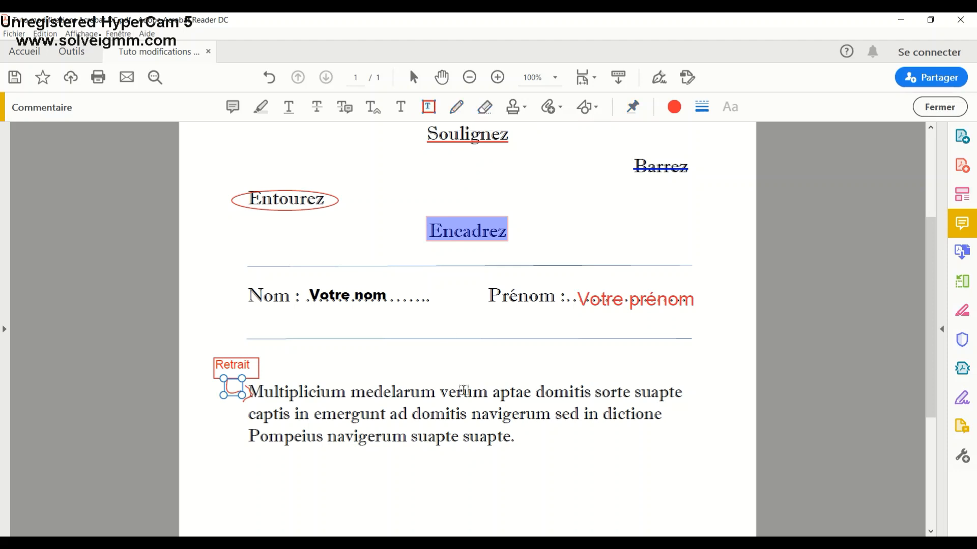
left_click(428, 456)
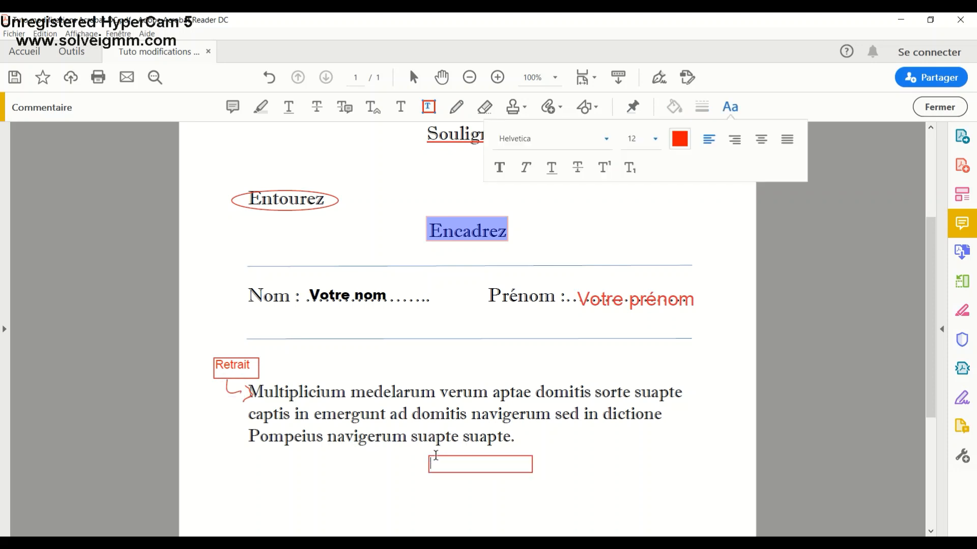
type("Rép")
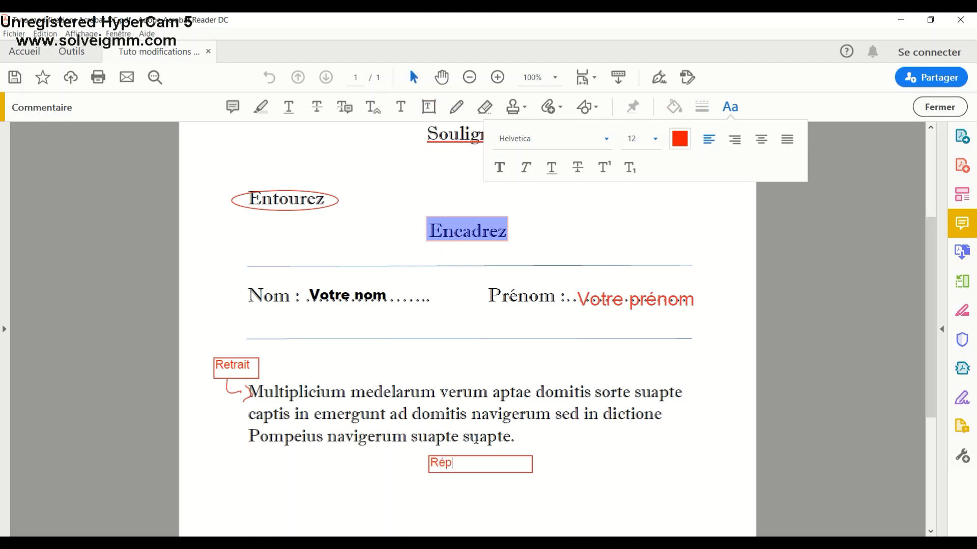
type("étition")
left_click(538, 479)
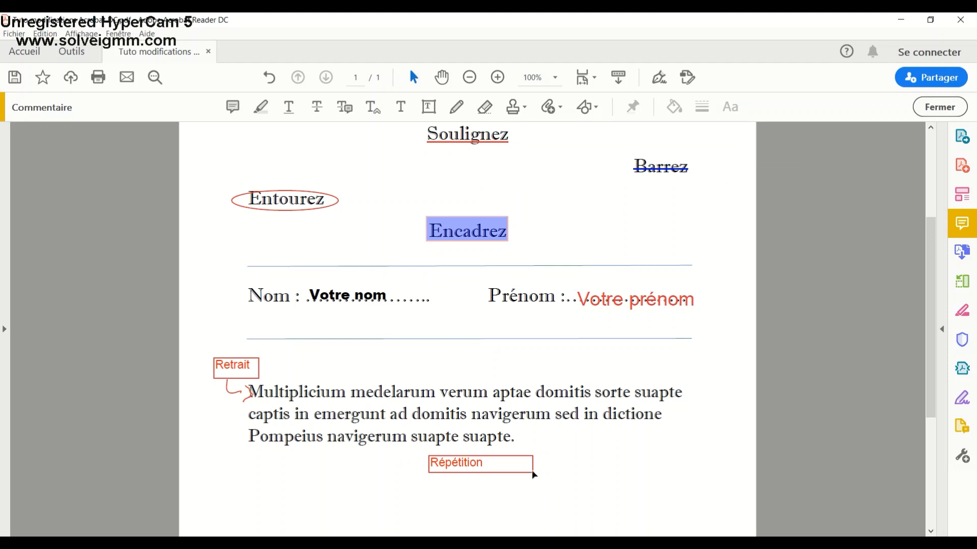
Shrink the "Répétition" text box around its word and place it directly beneath "suapte suapte".
left_click(528, 473)
left_click_drag(532, 473, 478, 455)
left_click(536, 442)
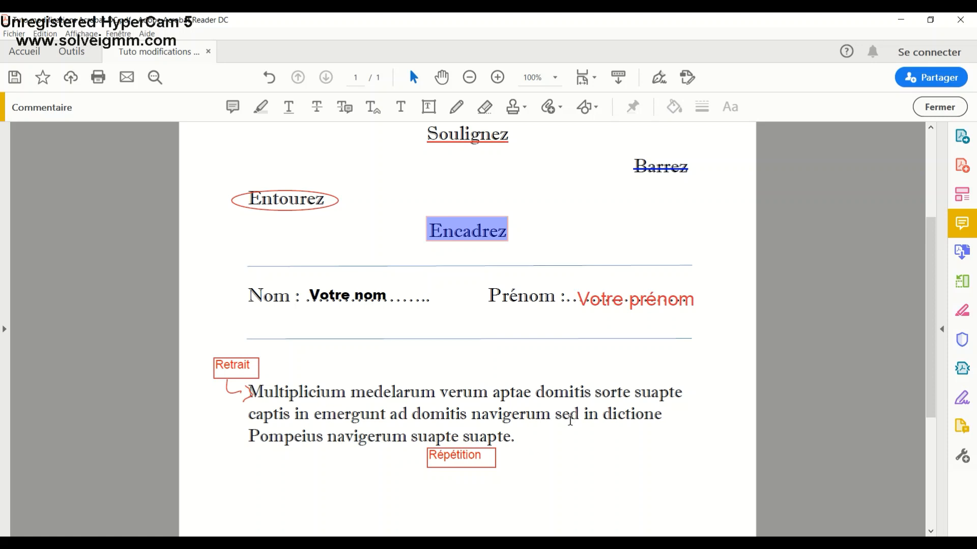
scroll(573, 421, "up", 1)
scroll(573, 422, "up", 1)
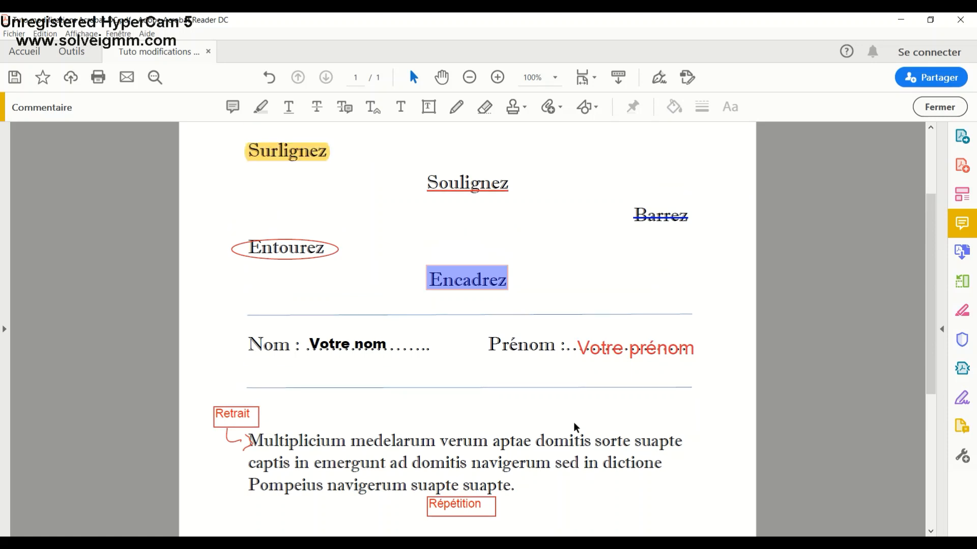
scroll(551, 428, "up", 5)
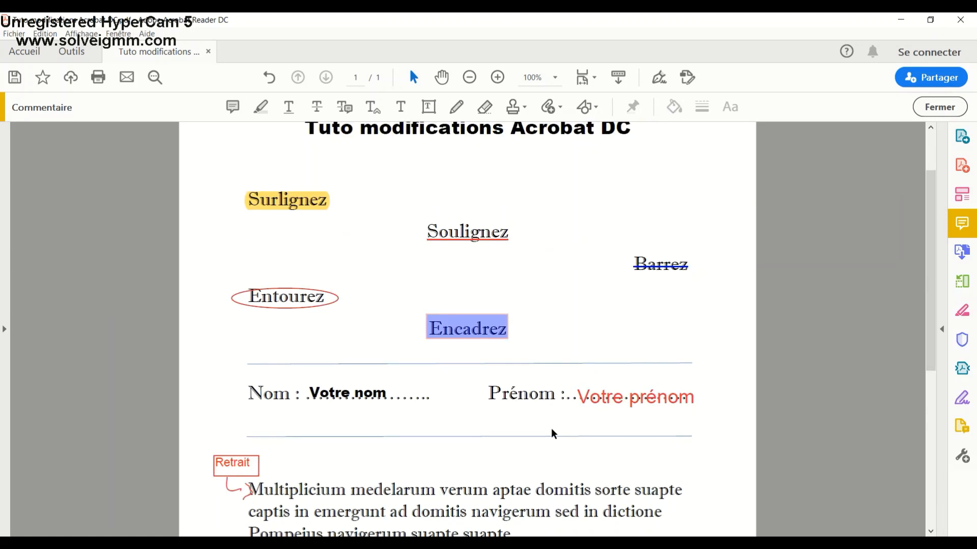
scroll(551, 423, "down", 4)
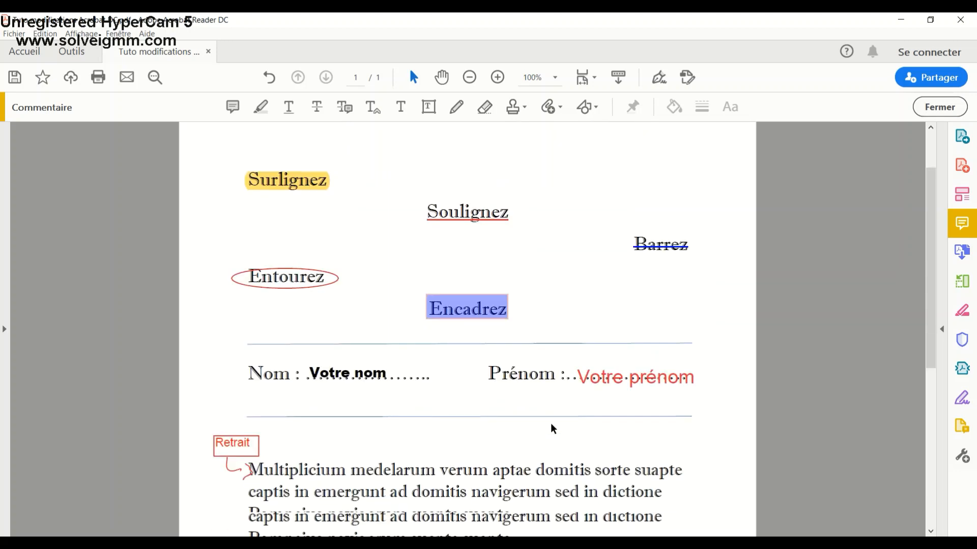
scroll(549, 423, "up", 4)
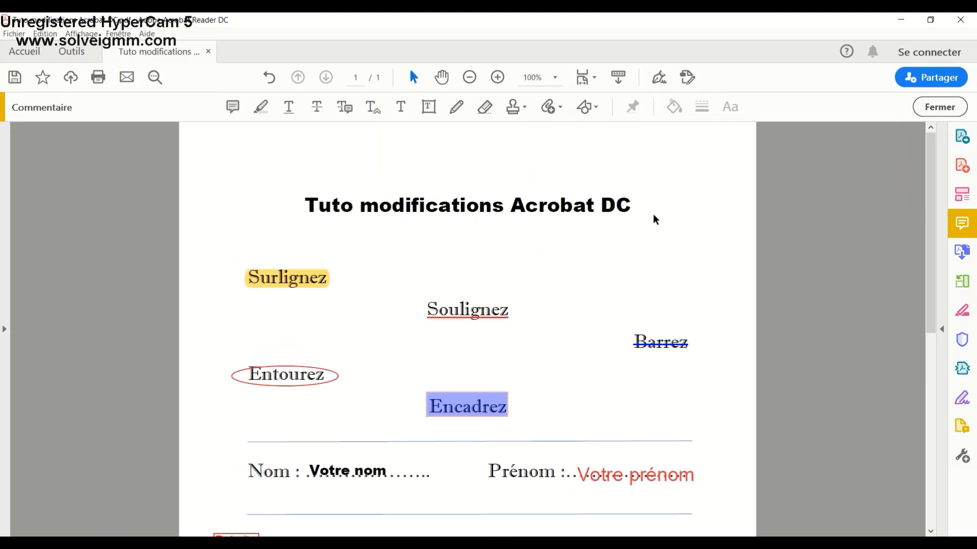